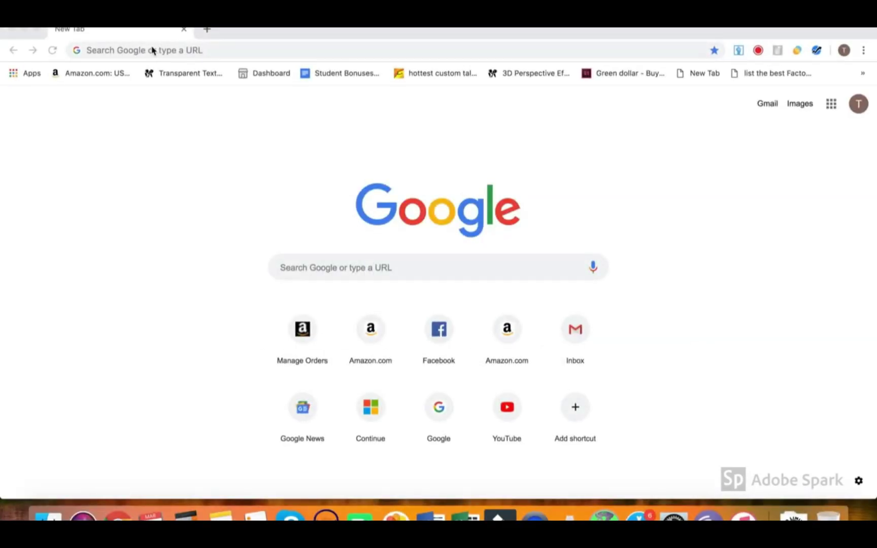
Run a Google search for 'cleanmydrive2' from Chrome's address bar.
left_click(255, 44)
type("cle")
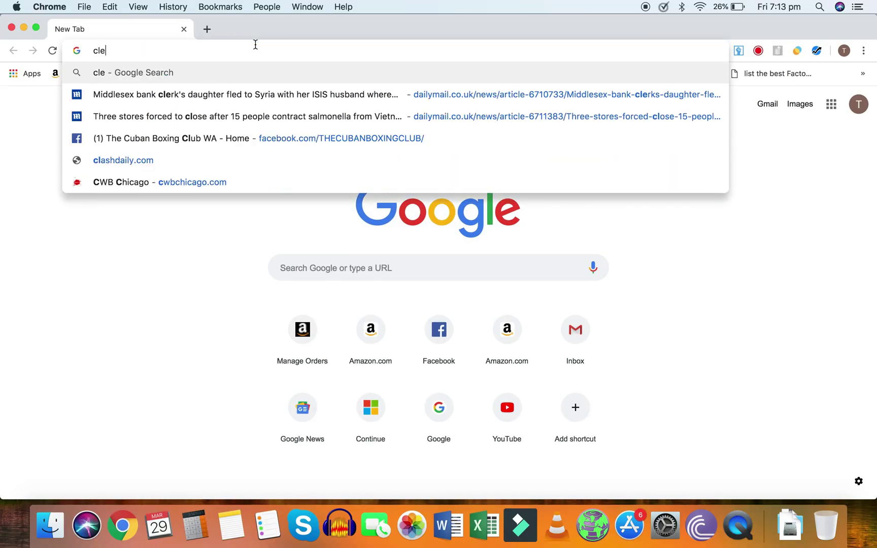
type("anmyd")
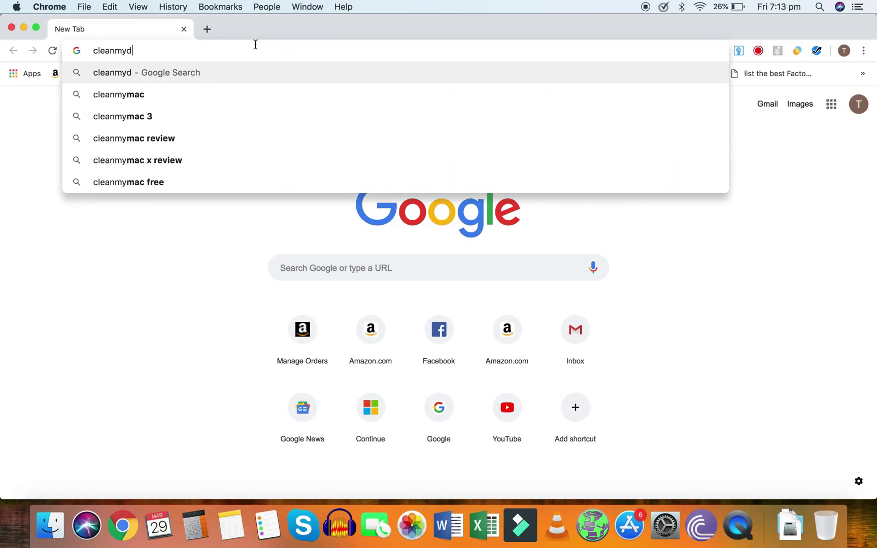
type("rive2")
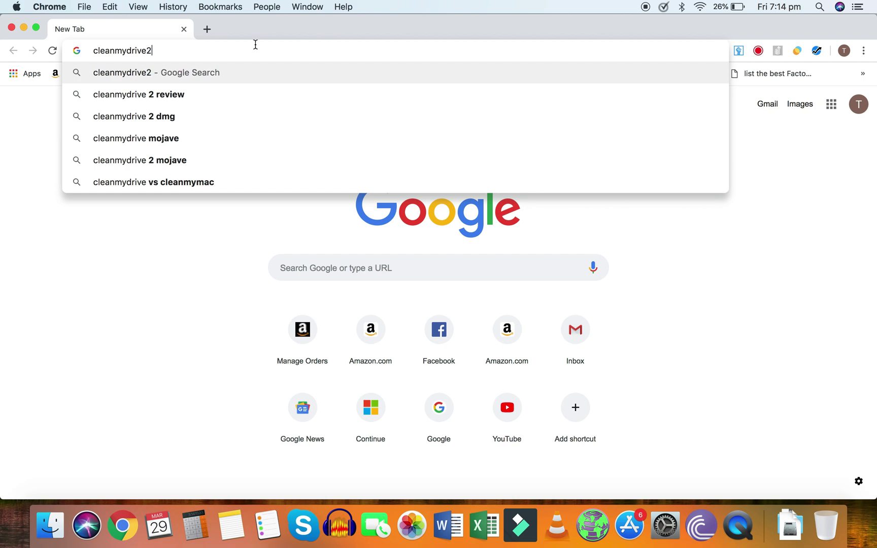
key("Return")
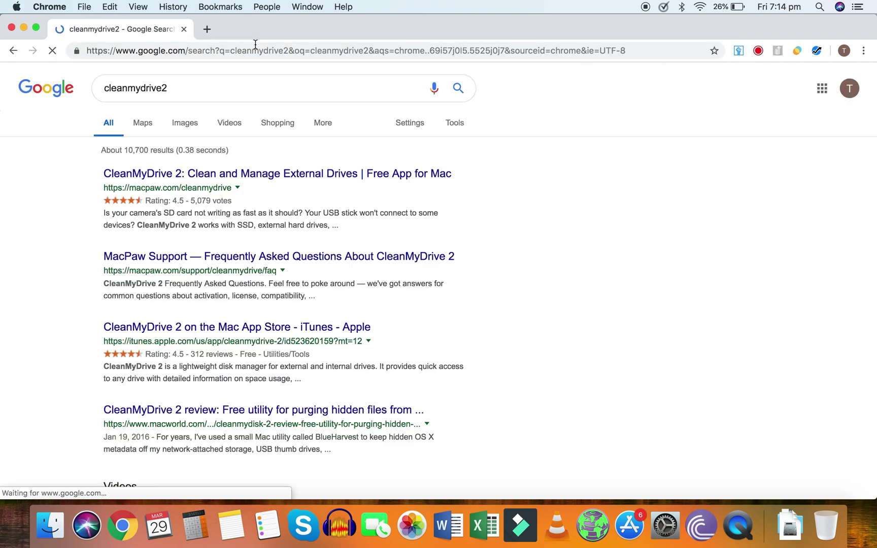
Follow the macpaw.com result to CleanMyDrive 2's Mac App Store listing and open it in App Store.
left_click(218, 181)
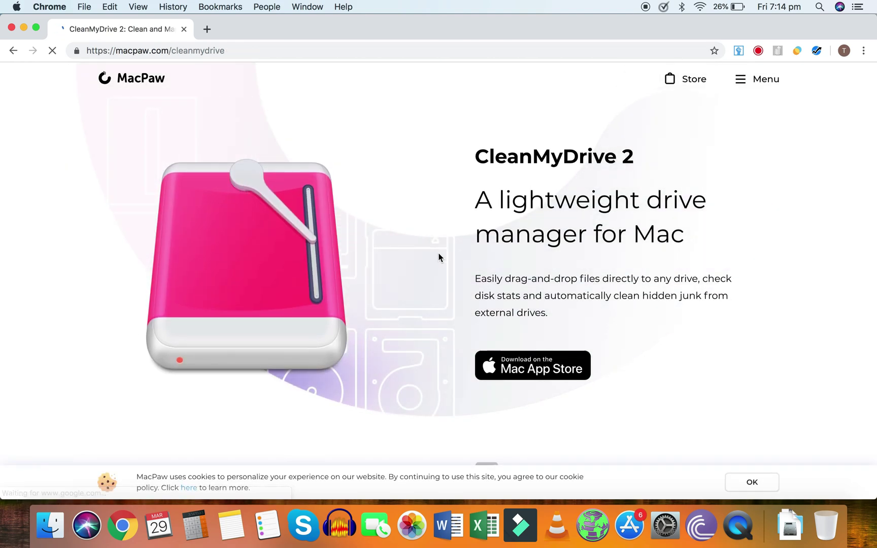
left_click(526, 368)
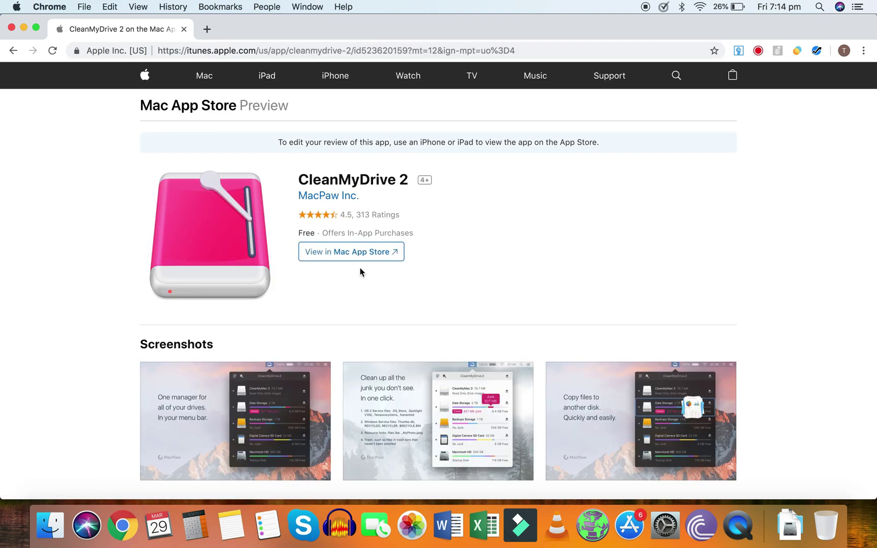
left_click(354, 254)
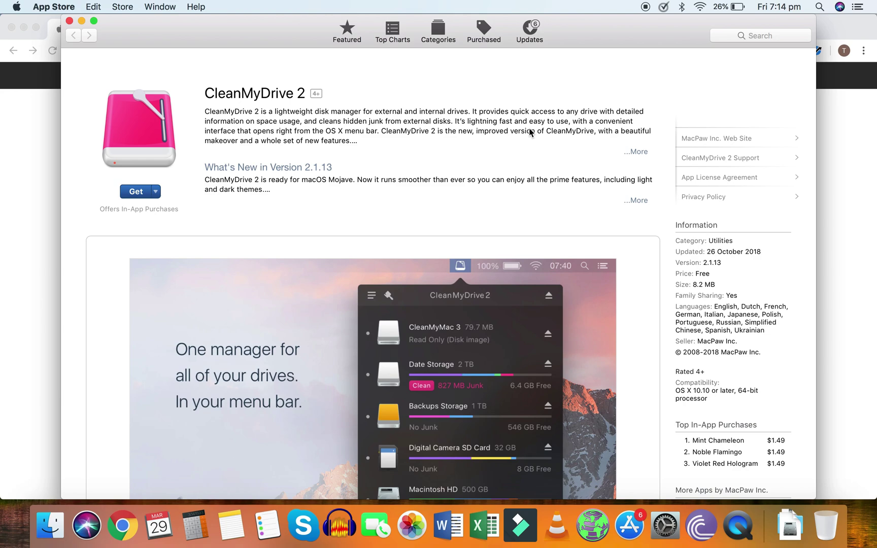
Get, install and launch the free CleanMyDrive 2 app from App Store.
left_click(139, 195)
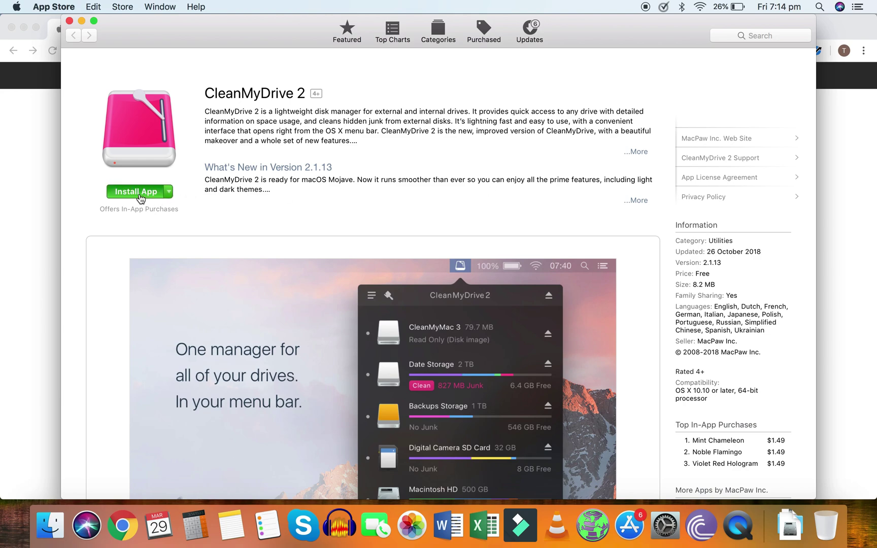
left_click(139, 194)
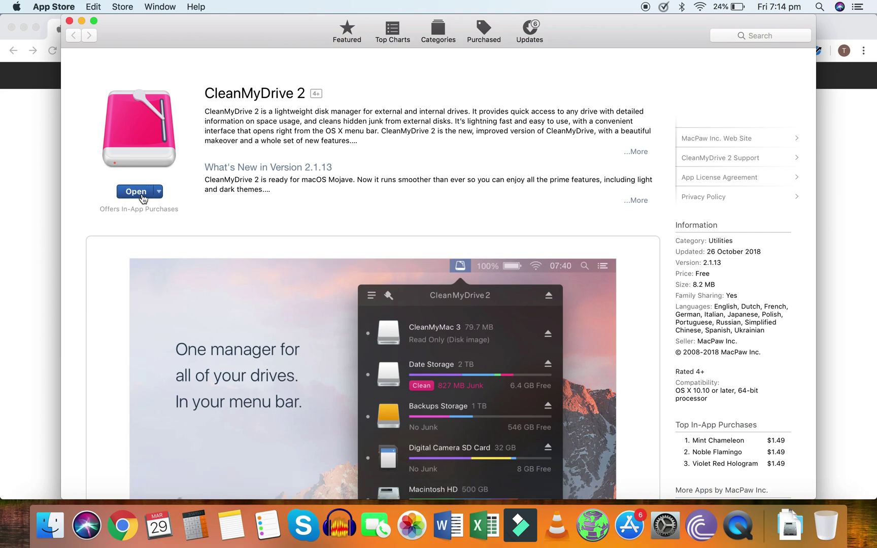
left_click(143, 199)
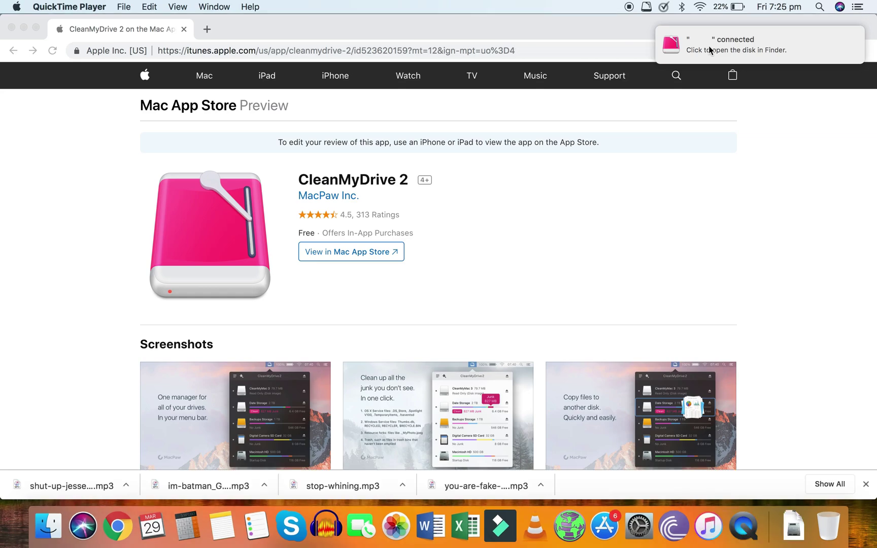
Open the connected NO NAME drive in Finder and minimize Chrome to reveal the desktop.
left_click(709, 46)
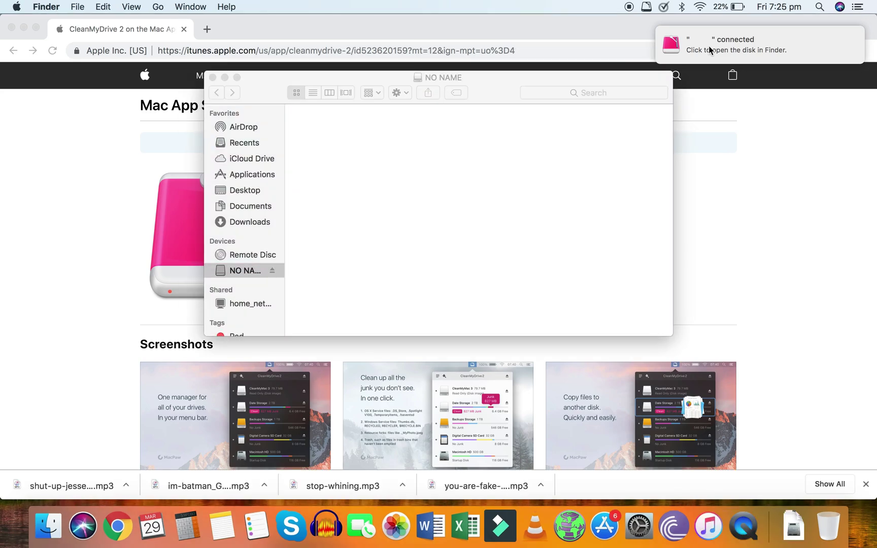
left_click(369, 198)
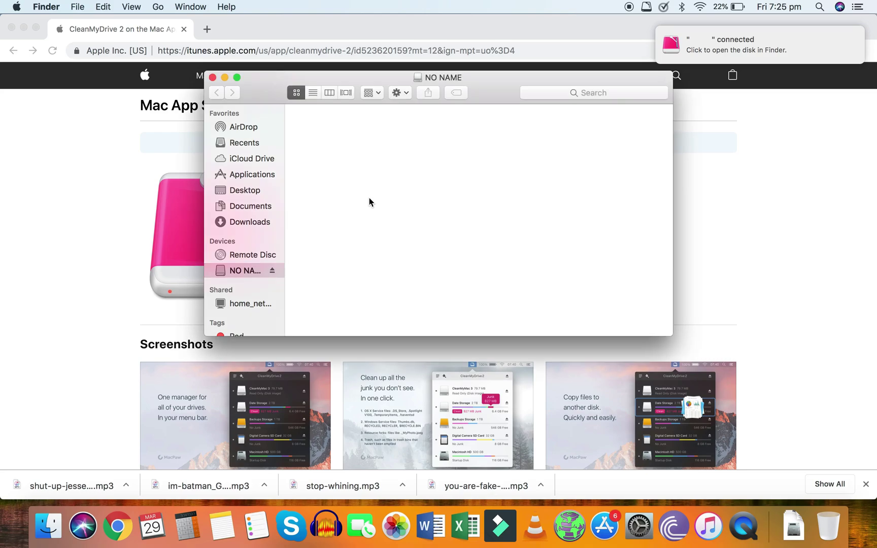
left_click(19, 29)
Select the four desktop MP3 files and drag them into the NO NAME window.
left_click_drag(309, 74, 429, 89)
left_click_drag(35, 115, 201, 302)
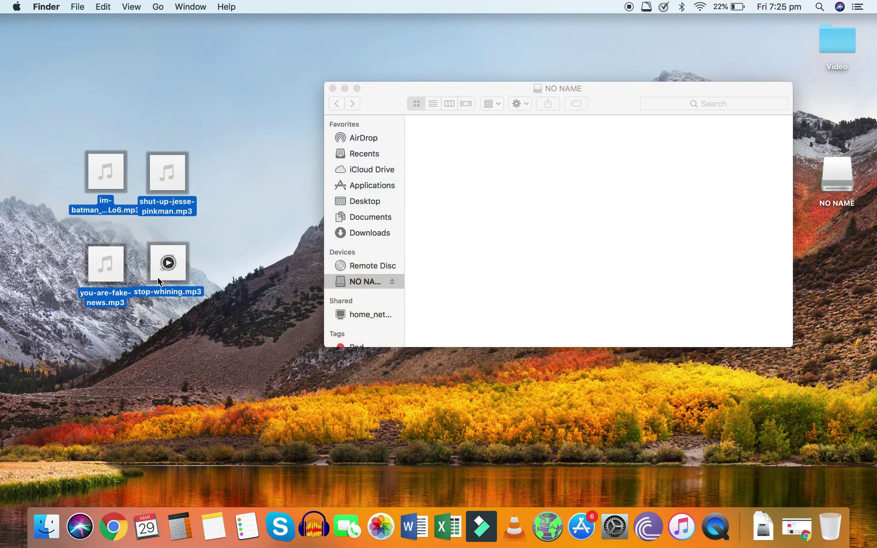
mouse_move(159, 276)
left_mouse_down()
mouse_move(511, 271)
mouse_move(521, 259)
left_mouse_up()
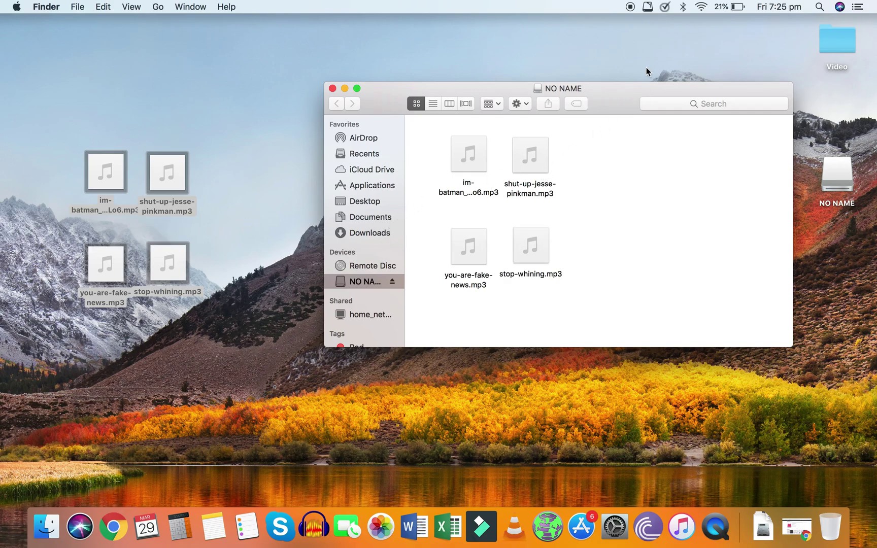
Clean the 16 KB of junk from the 8.3 MB drive using CleanMyDrive's menu-bar panel, then close it.
left_click(648, 8)
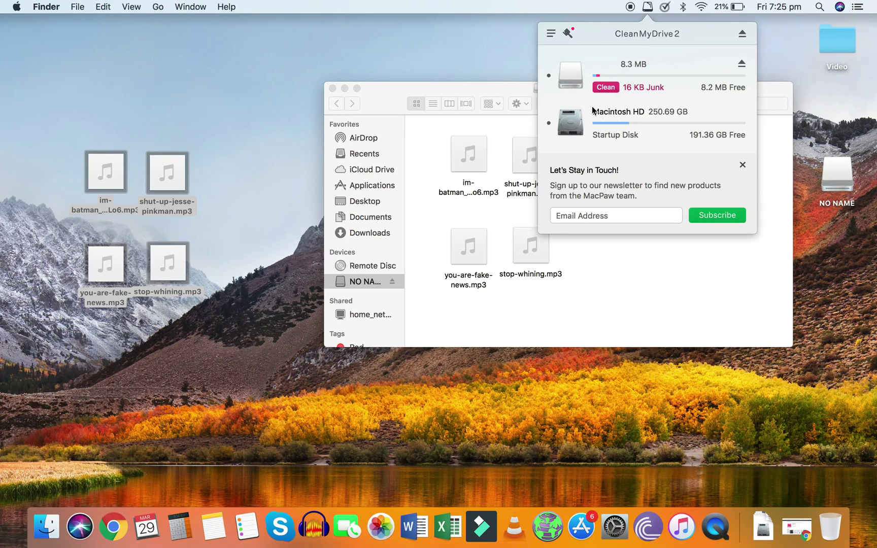
left_click(603, 89)
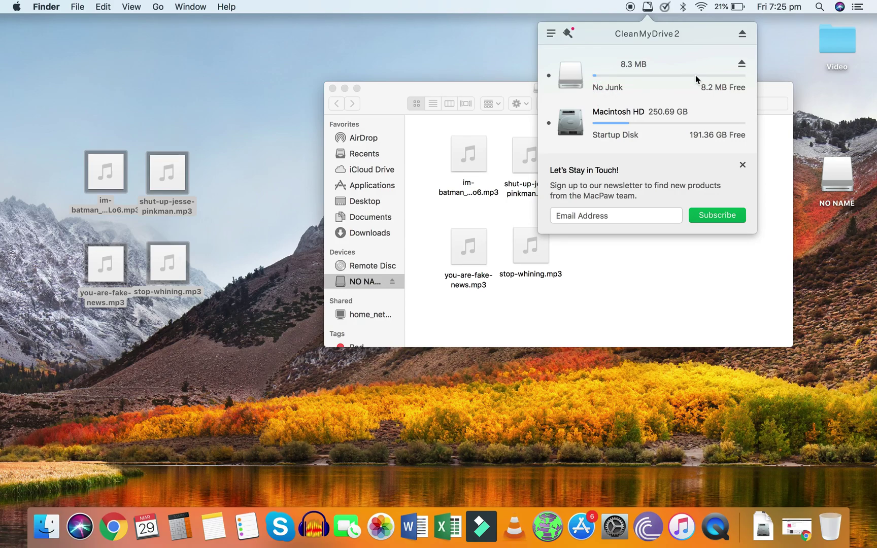
left_click(647, 8)
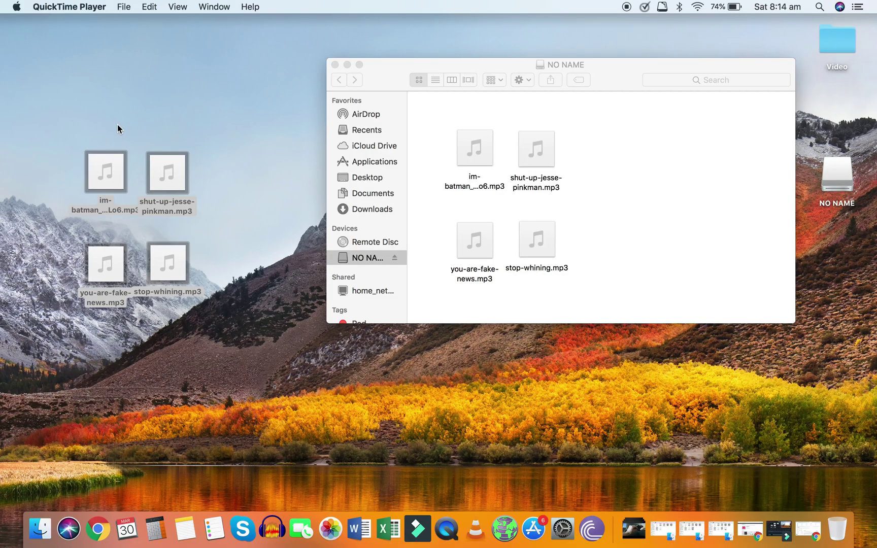
Select the four MP3s in the NO NAME window and choose Move to Trash.
left_click(439, 112)
mouse_move(440, 113)
left_mouse_down()
mouse_move(484, 224)
mouse_move(593, 301)
left_mouse_up()
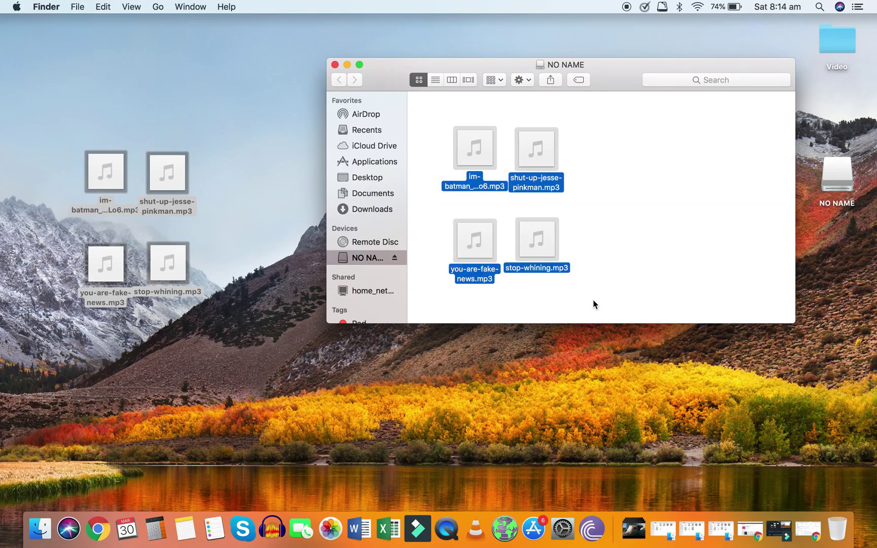
right_click(466, 163)
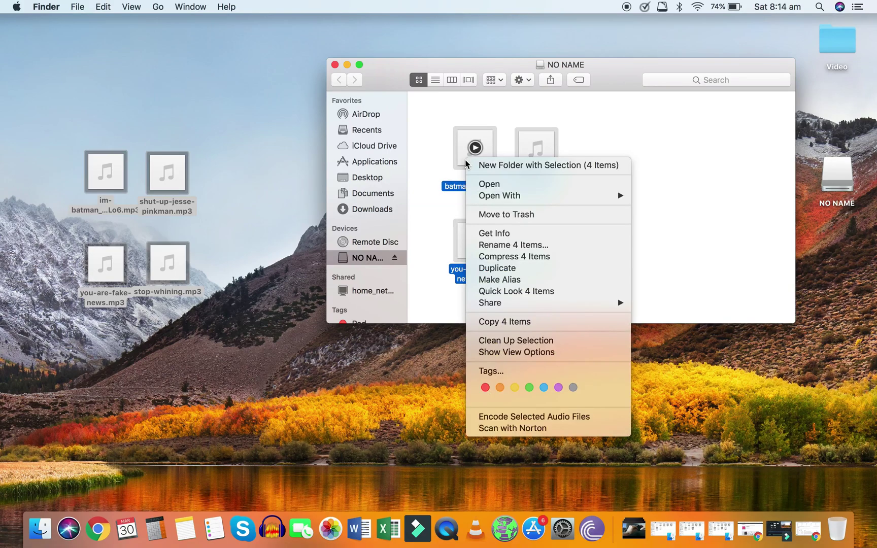
left_click(510, 217)
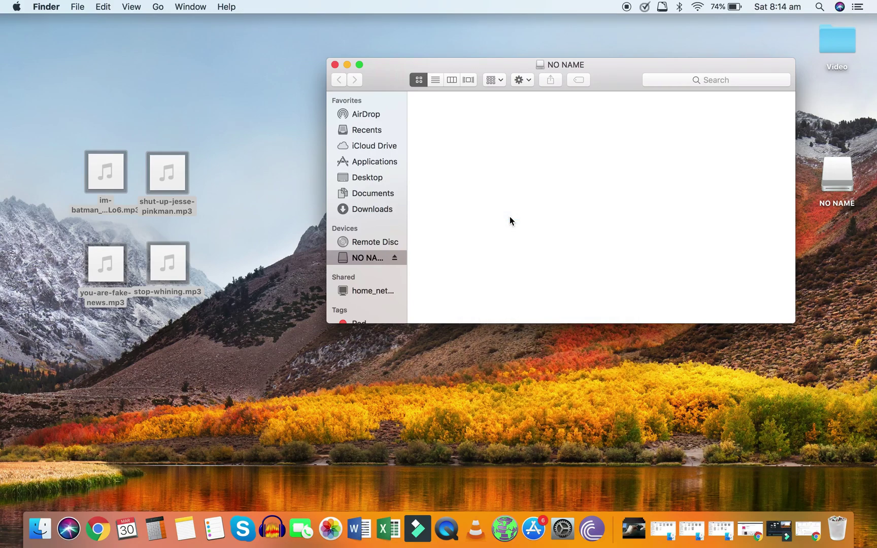
Empty the Trash from the Dock, confirming permanent erasure of the four MP3s.
right_click(834, 526)
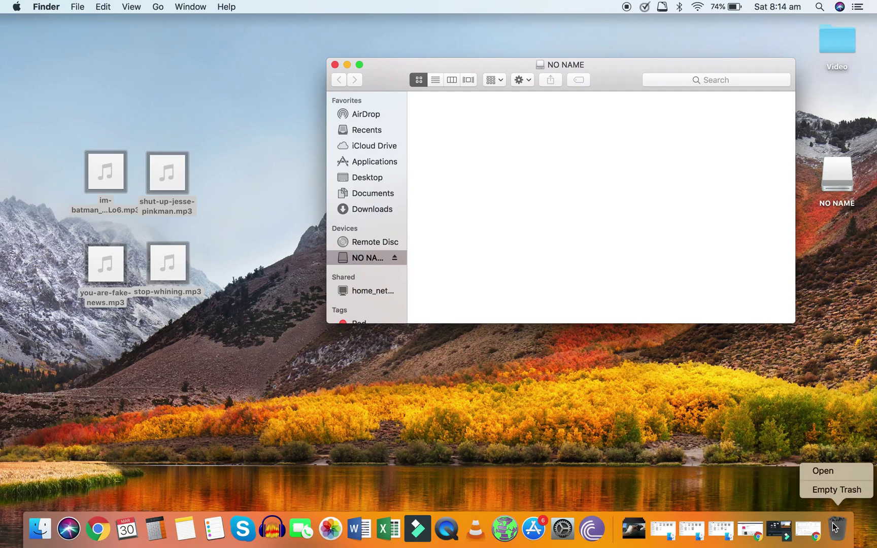
left_click(836, 489)
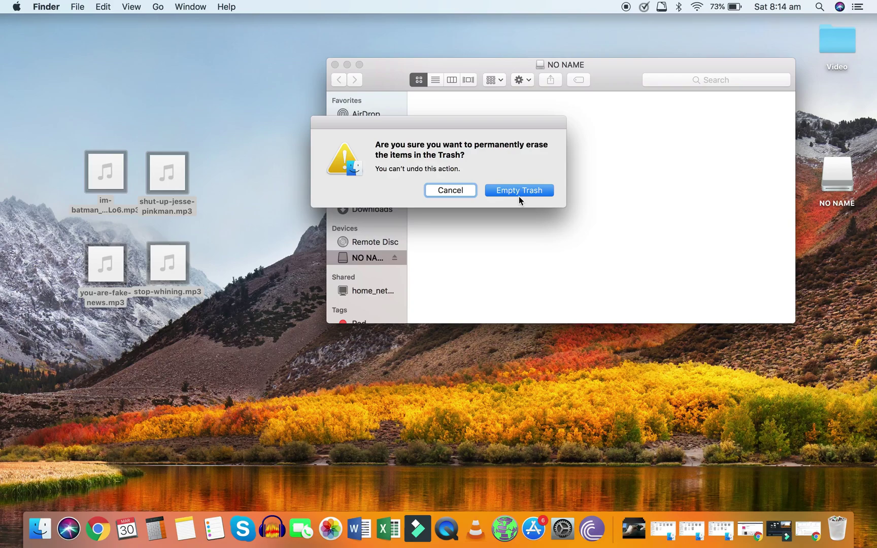
left_click(520, 191)
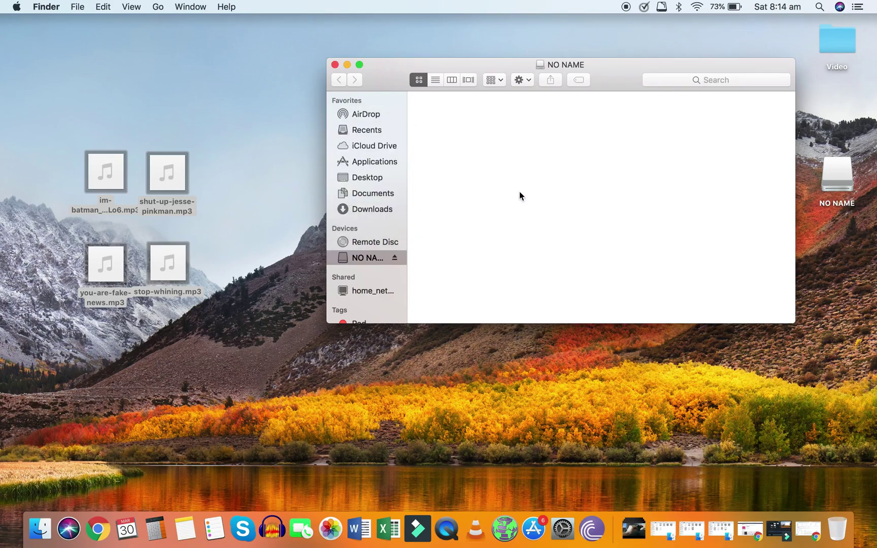